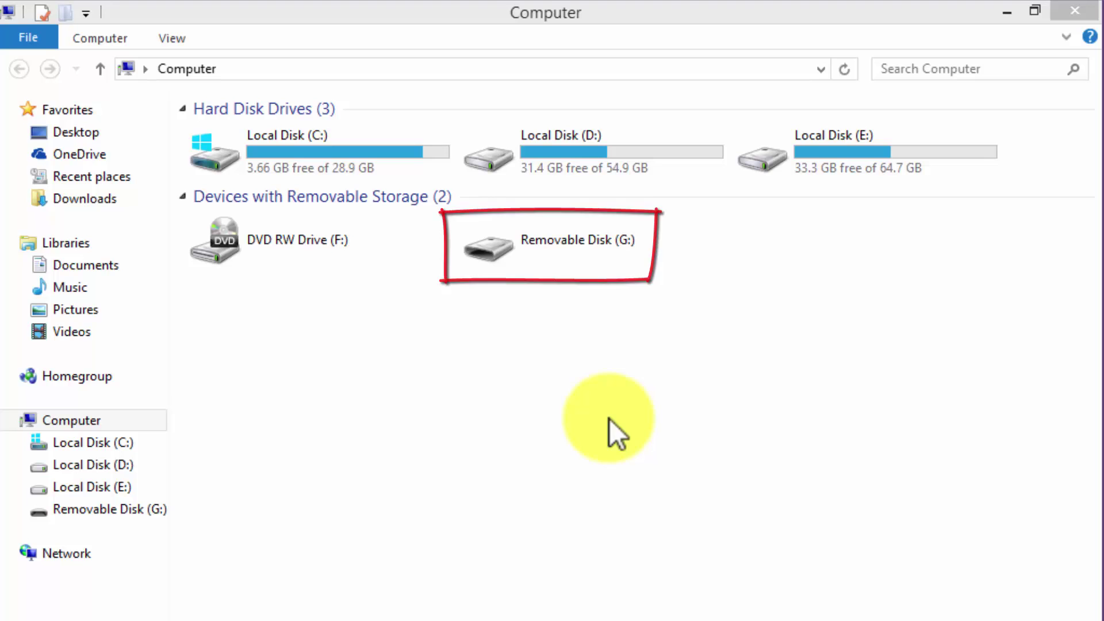
- Attempt a FAT32 quick format of Removable Disk (G:); it fails with an unable-to-complete error
left_click(567, 250)
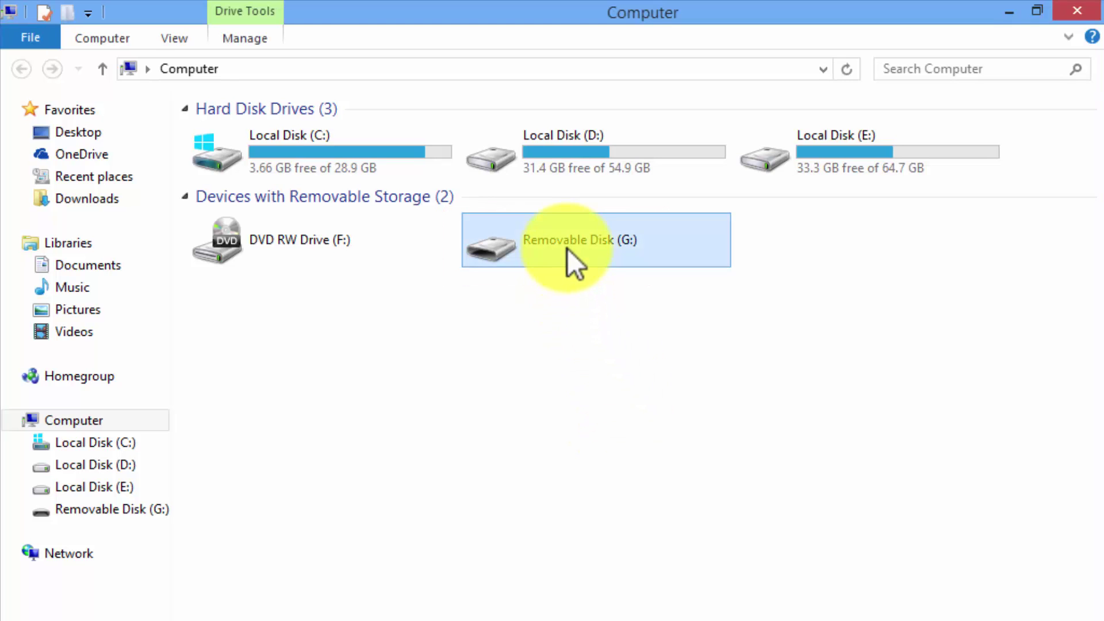
double_click(568, 248)
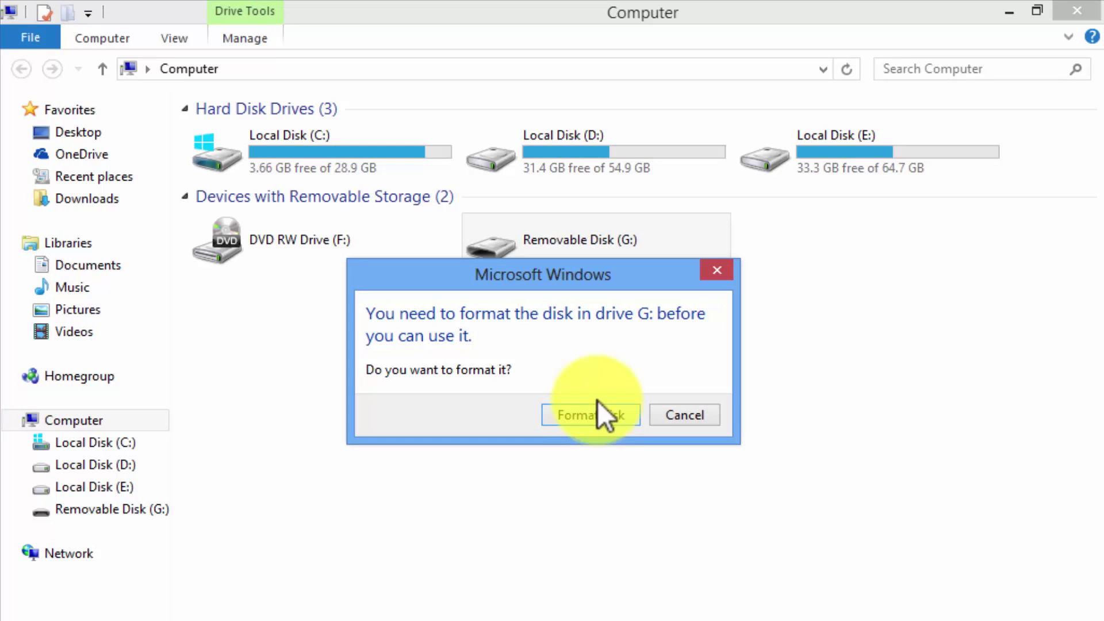
left_click(603, 423)
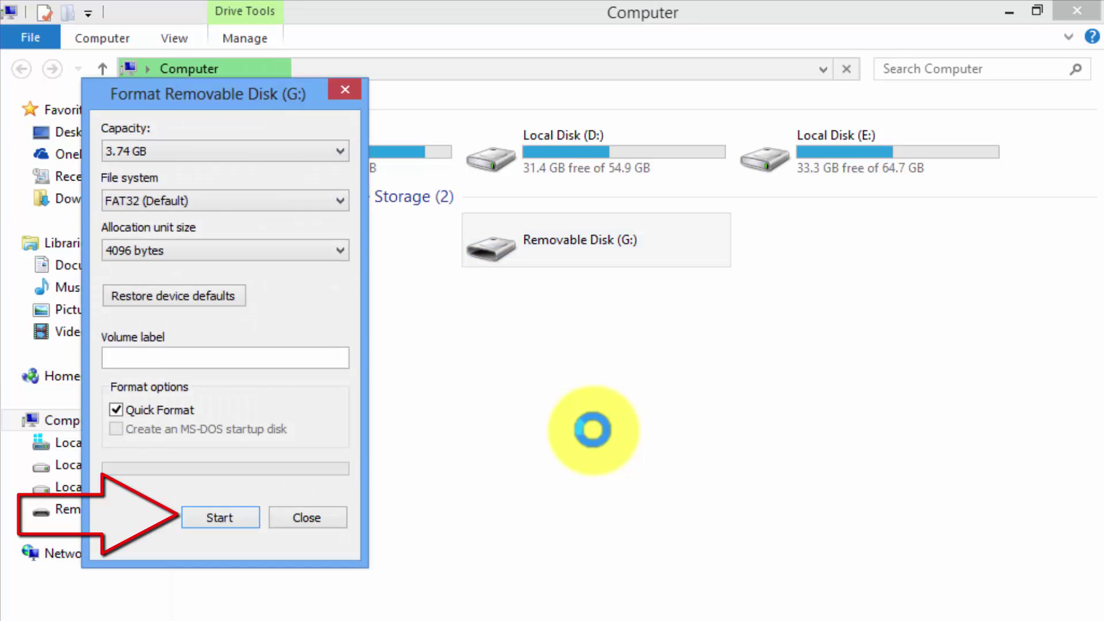
left_click(222, 518)
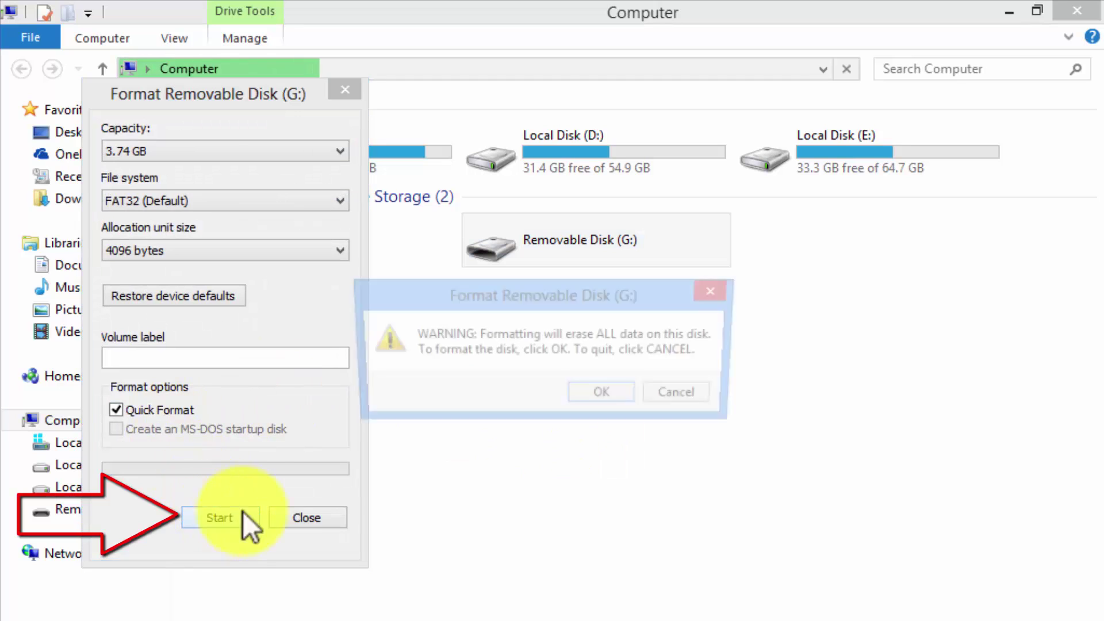
left_click(589, 395)
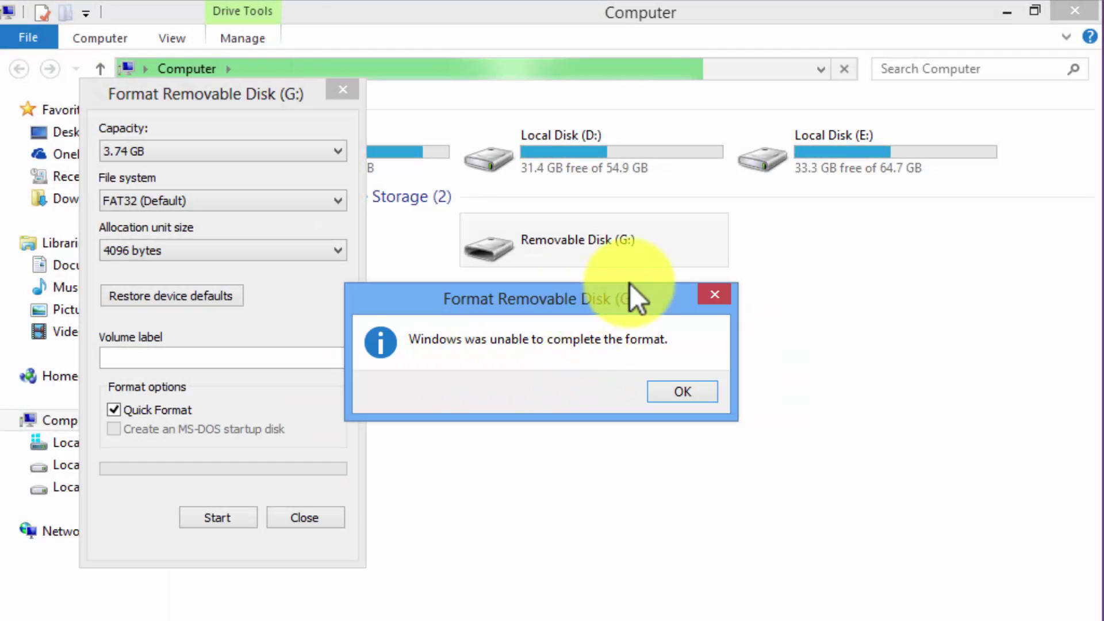
left_click_drag(636, 293, 697, 278)
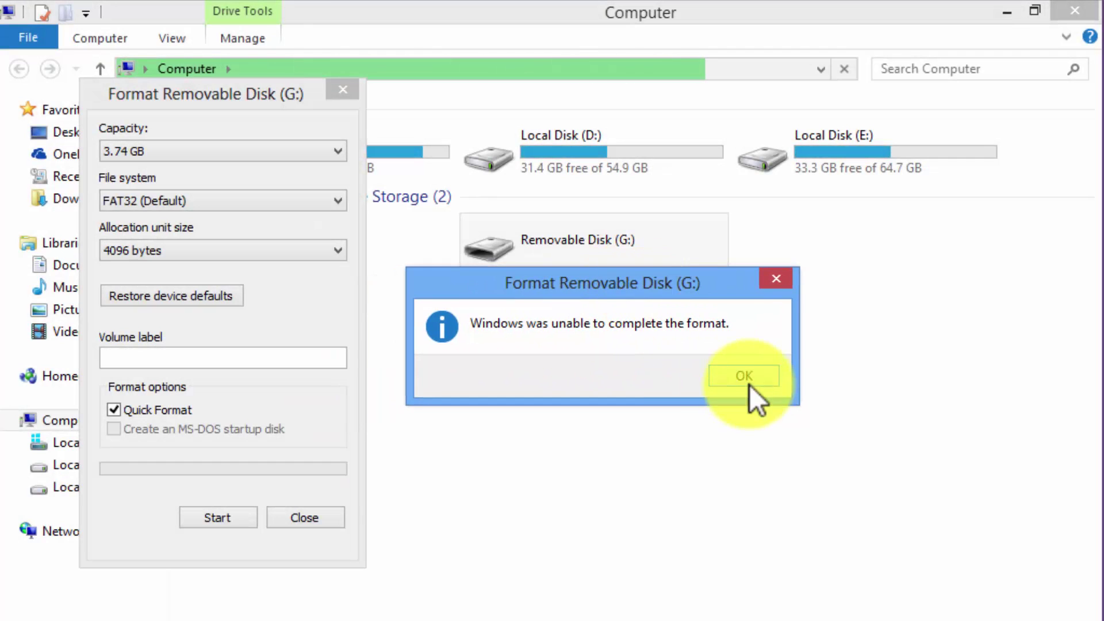
- Dismiss the format error and run Command Prompt as administrator from a 'cmd' search
left_click(744, 376)
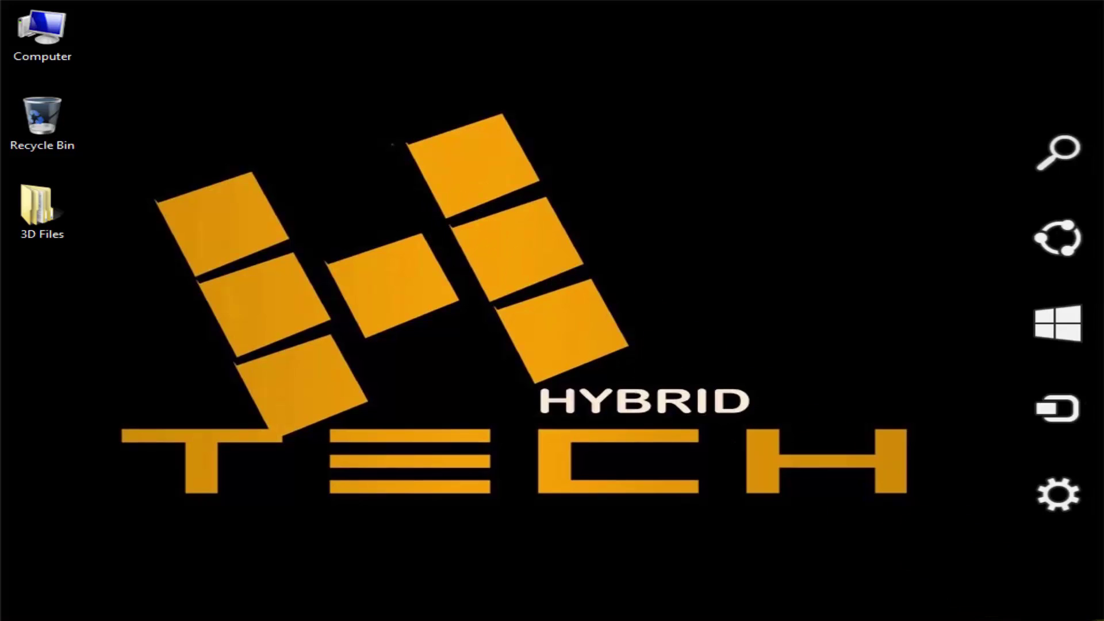
left_click(1035, 185)
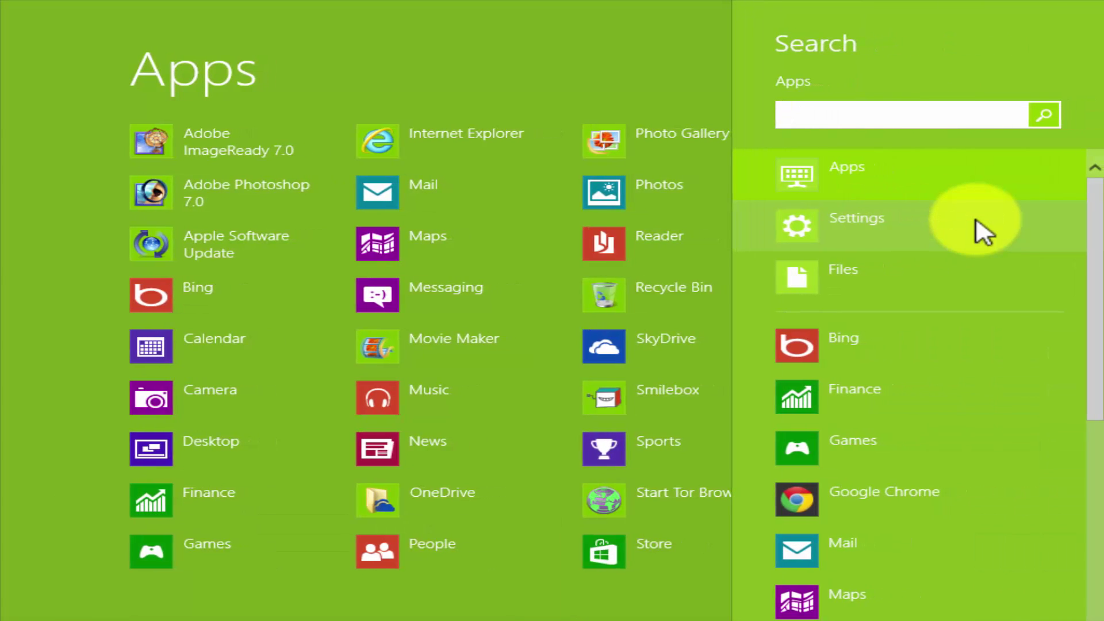
type("cmd")
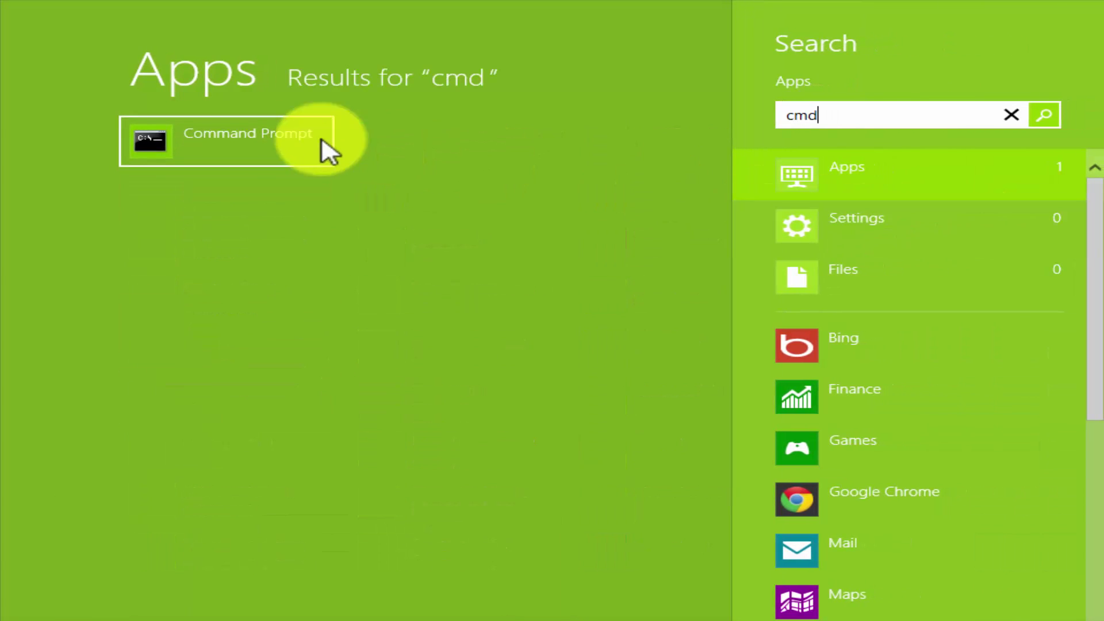
right_click(234, 141)
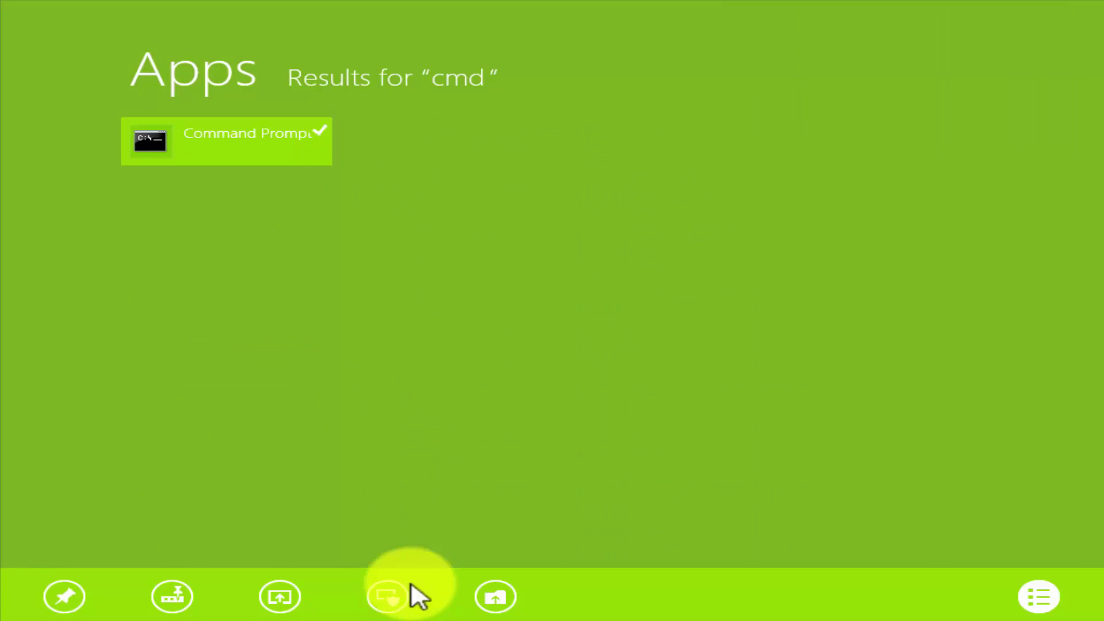
left_click(396, 604)
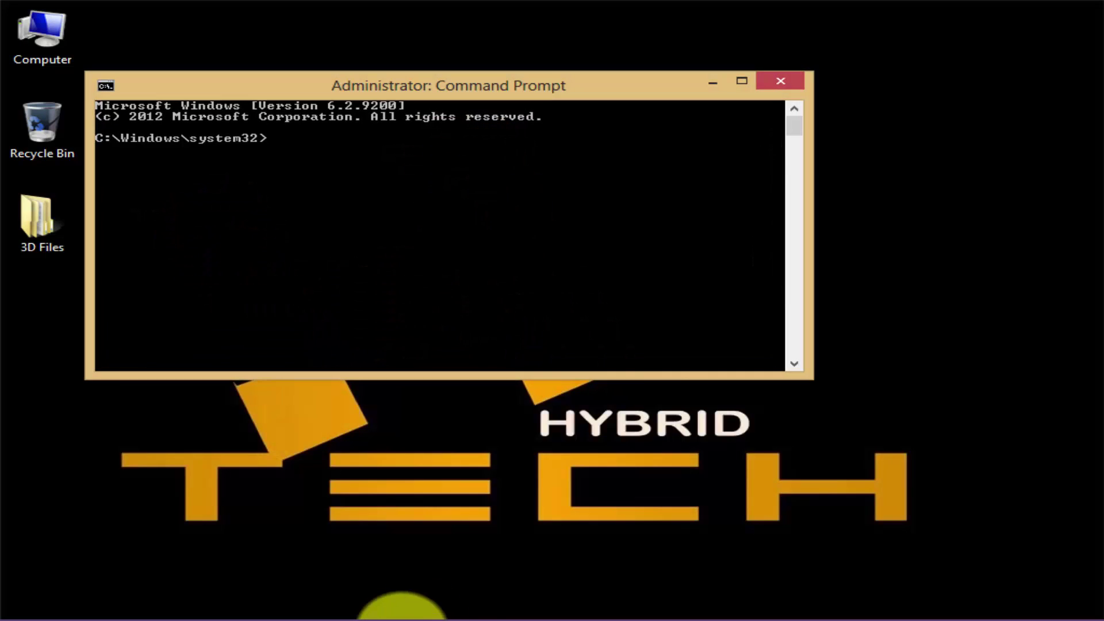
- Start DiskPart and select disk 1, the 3841 MB card, confirming it with list disk
left_click(741, 80)
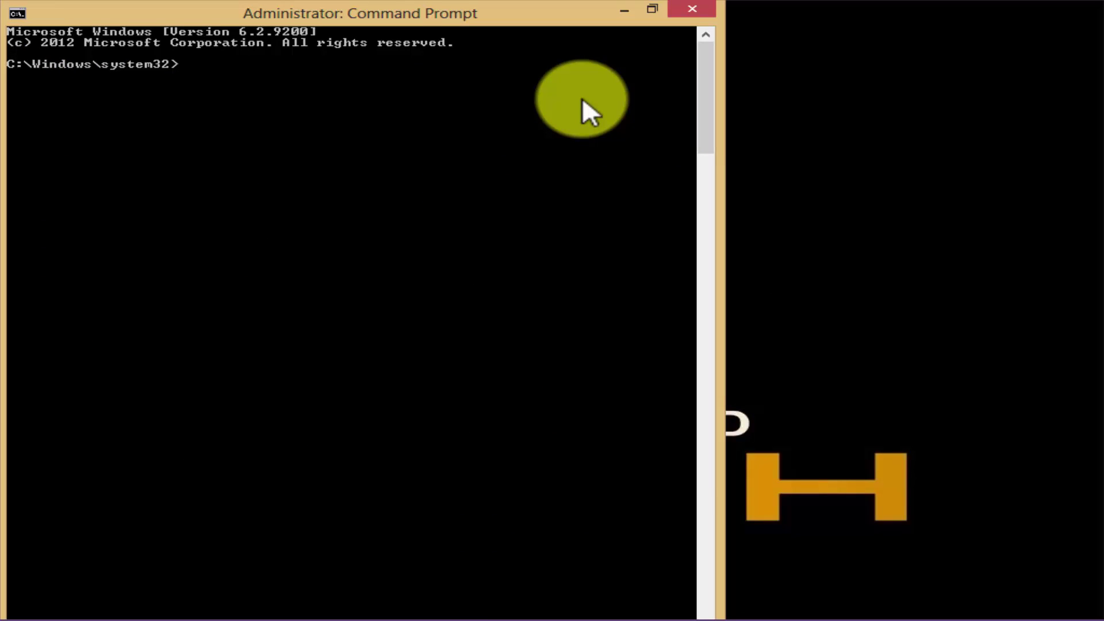
type("diskpa")
type("rt")
key("Return")
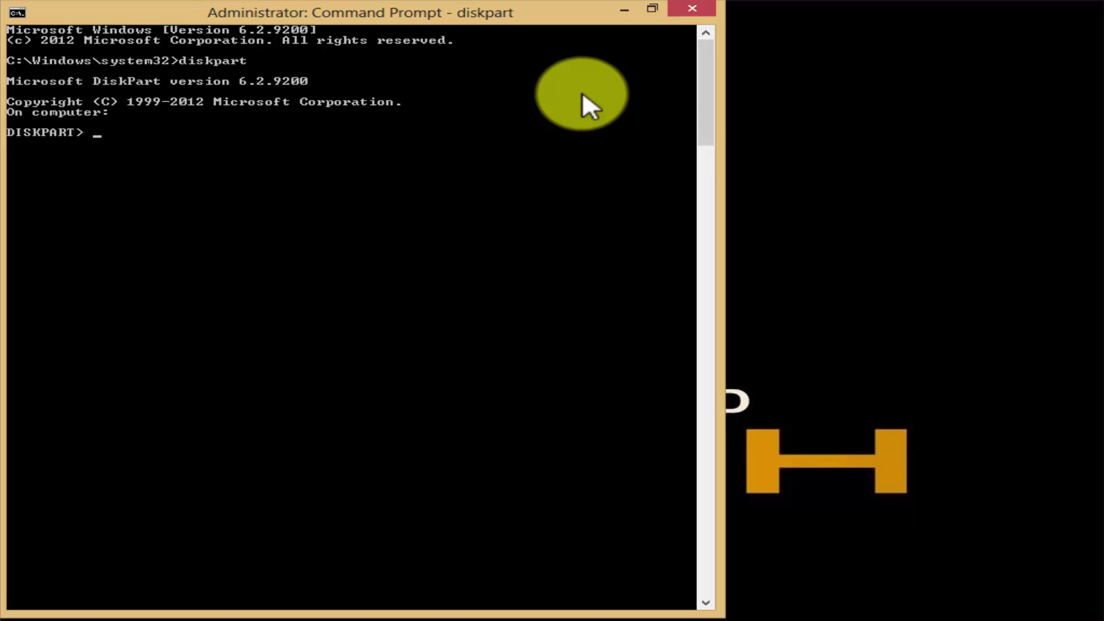
type("list ")
type("disk")
key("Return")
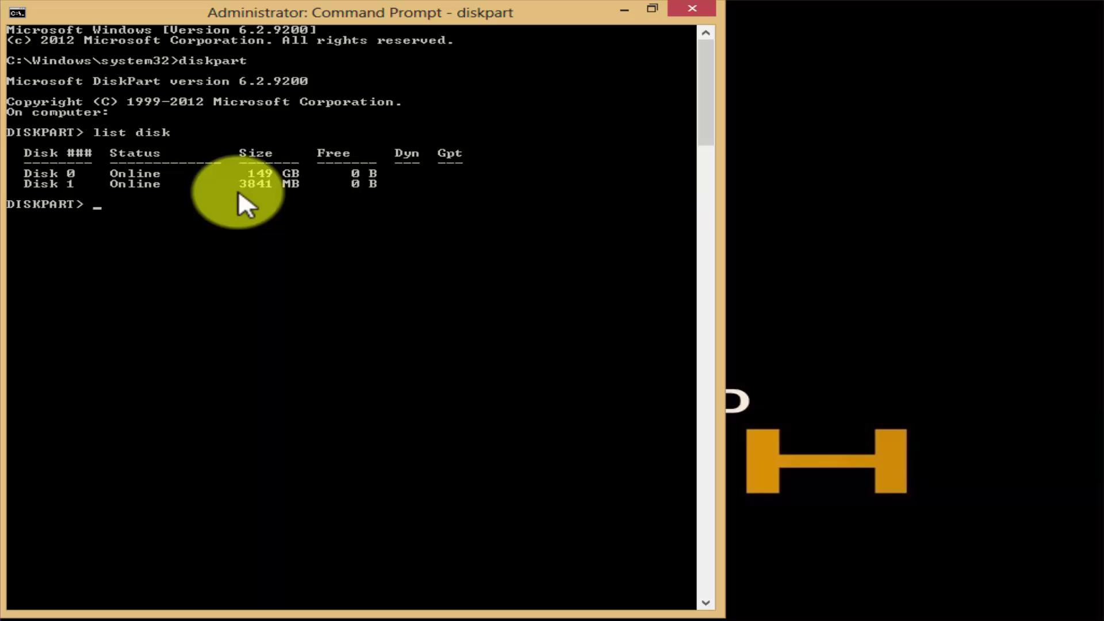
type("sele")
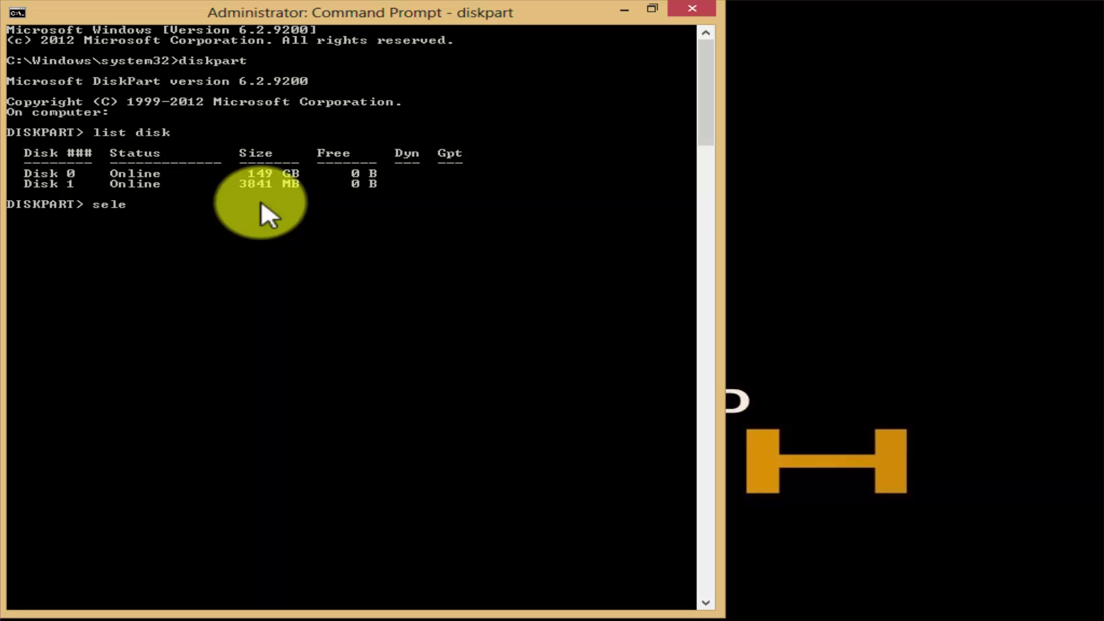
type("ct dis")
type("k 1")
key("Return")
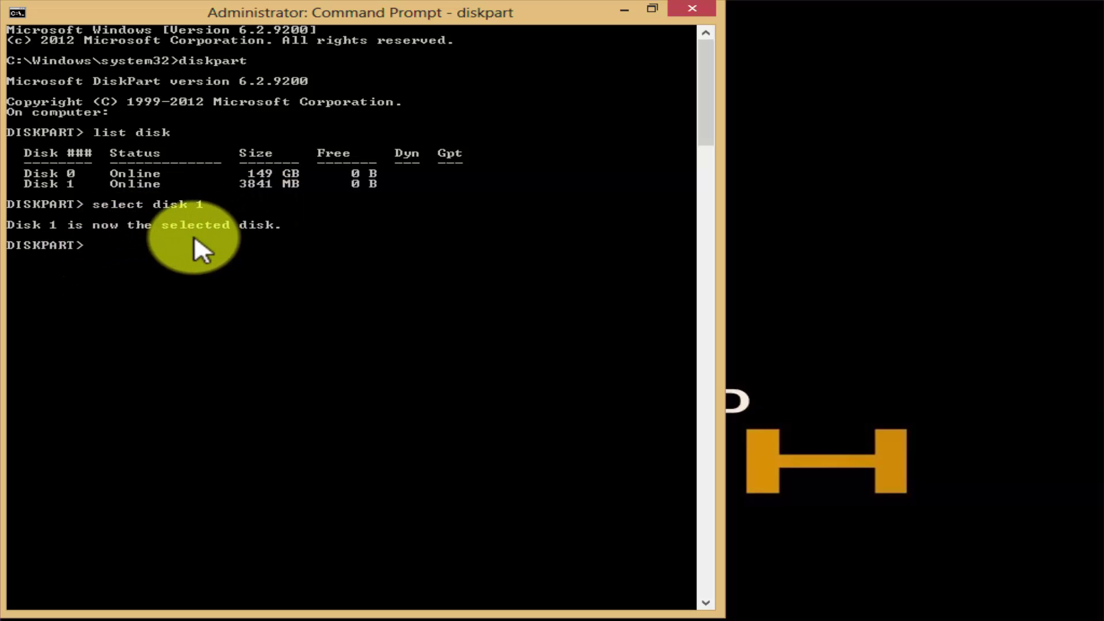
type("lis")
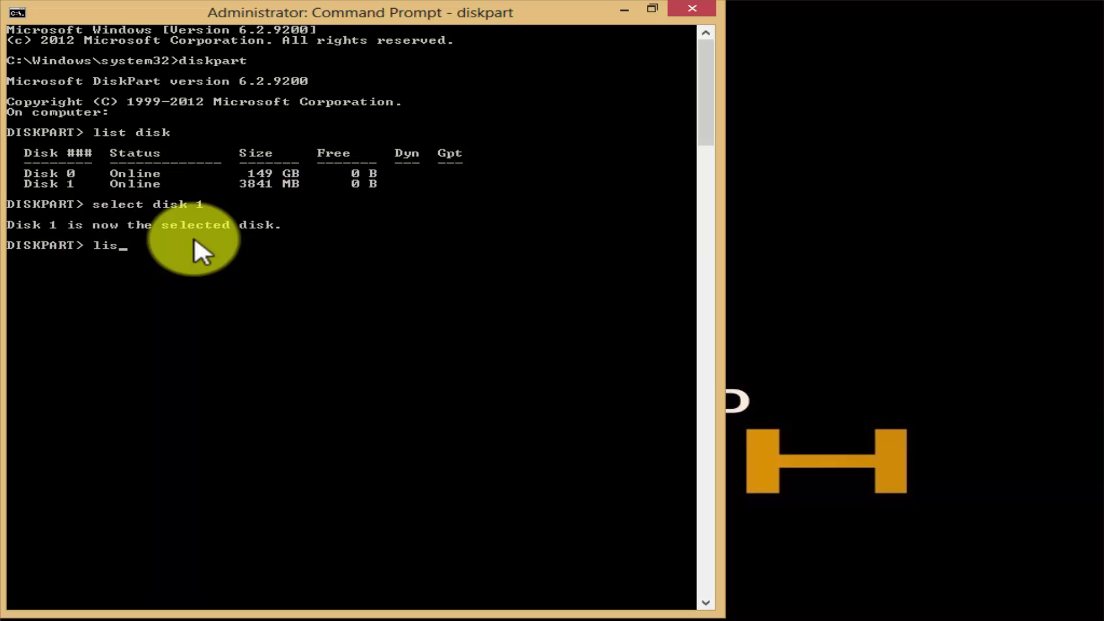
type("t disk")
key("Return")
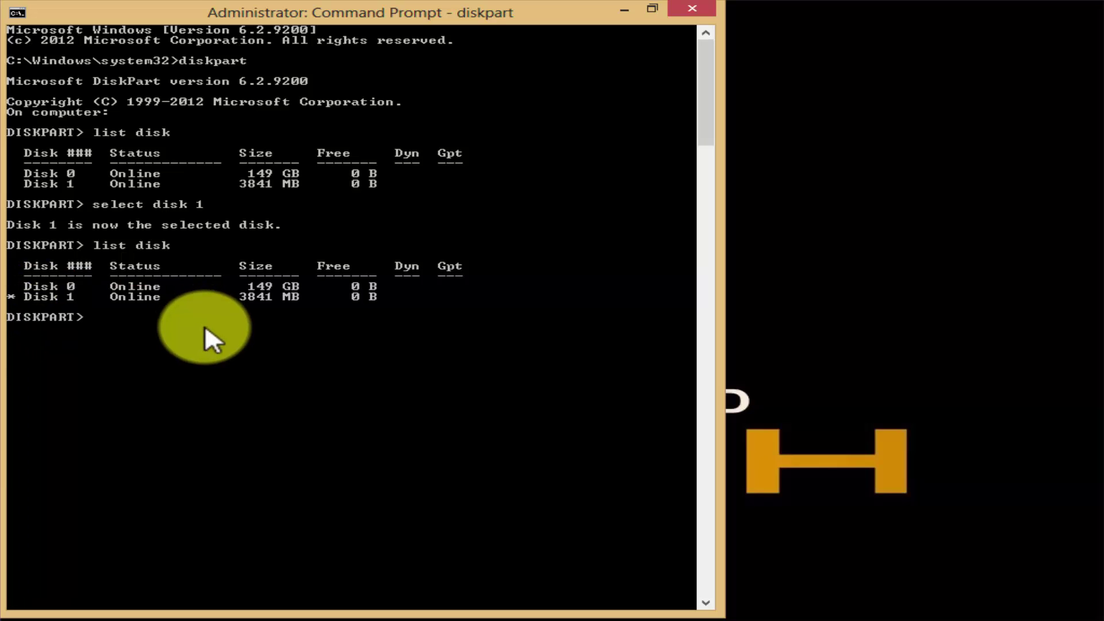
type("cle")
type("an")
- Run clean, create partition primary and active, then select partition 1
key("Return")
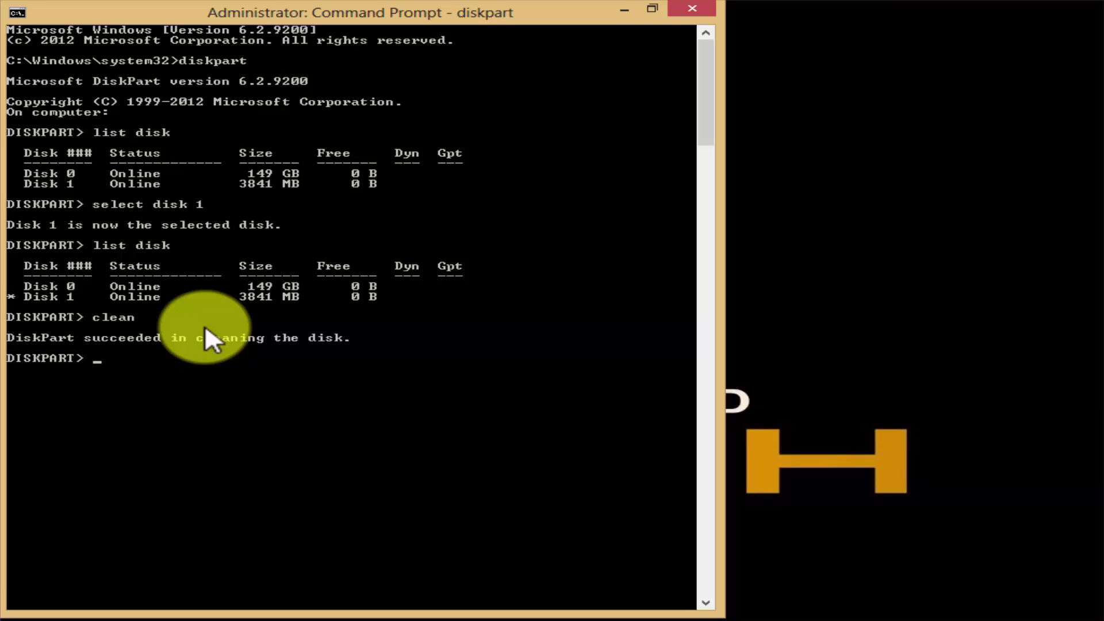
type("create ")
type("partit")
type("ion")
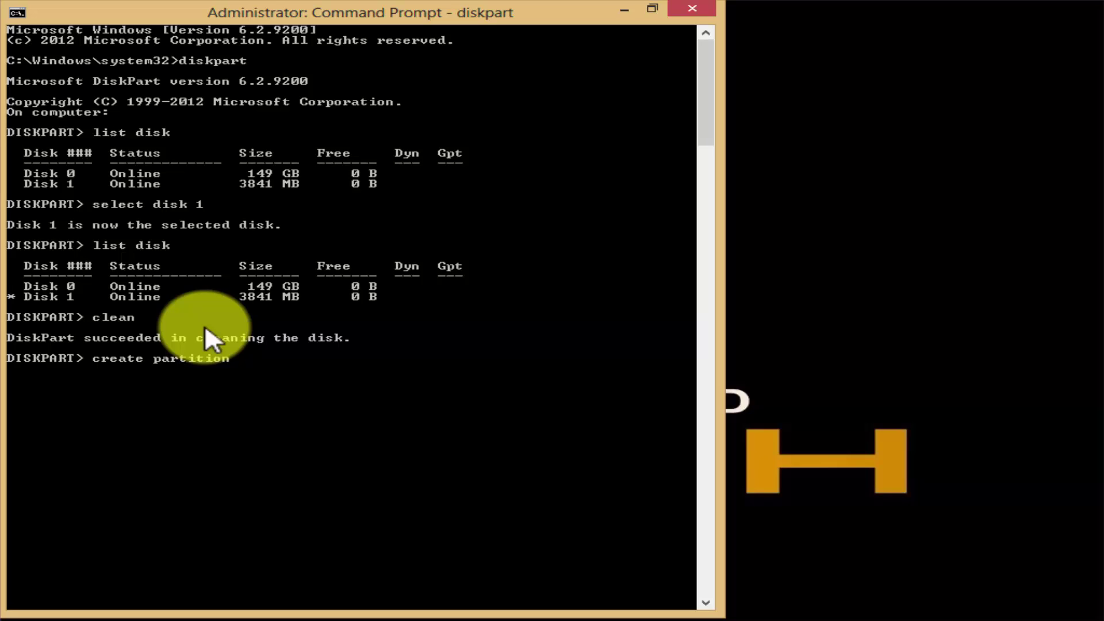
type(" primary")
key("Return")
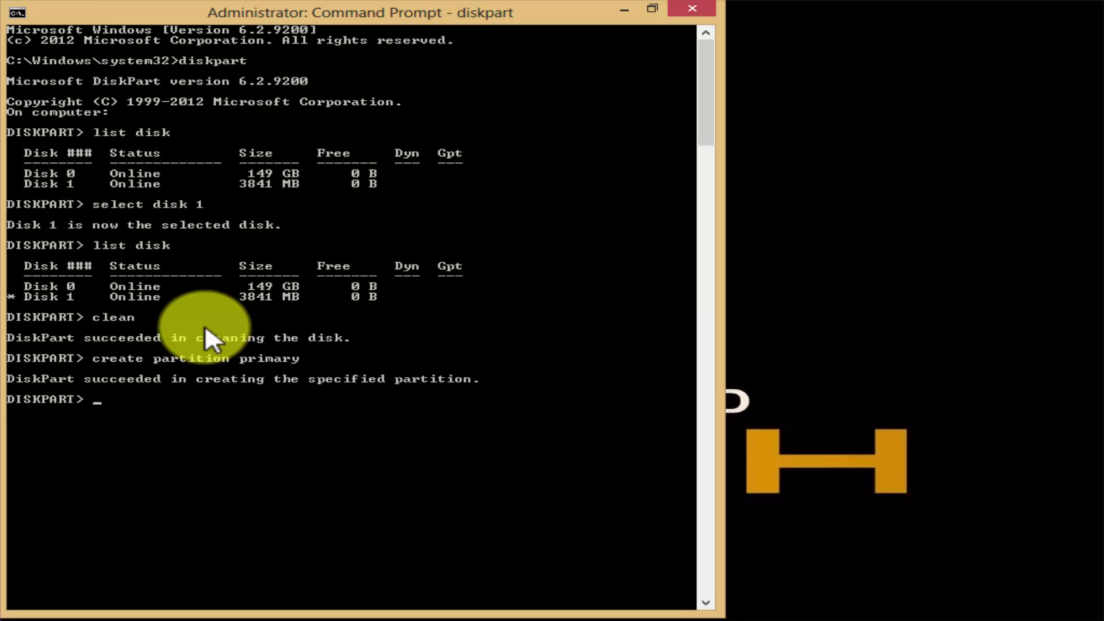
type("acti")
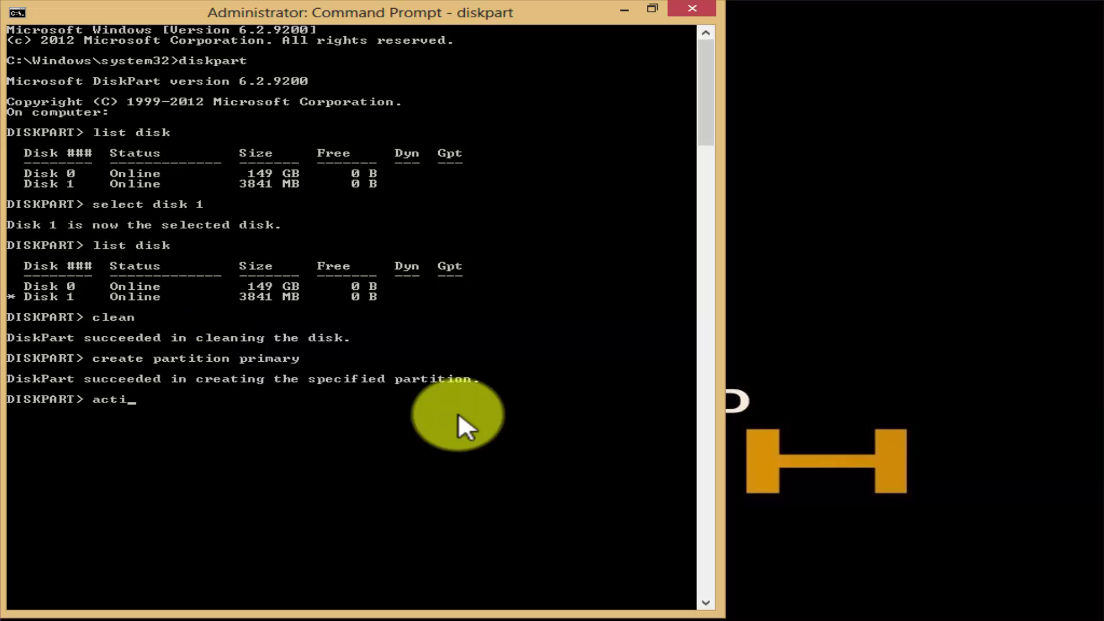
type("ve")
key("Return")
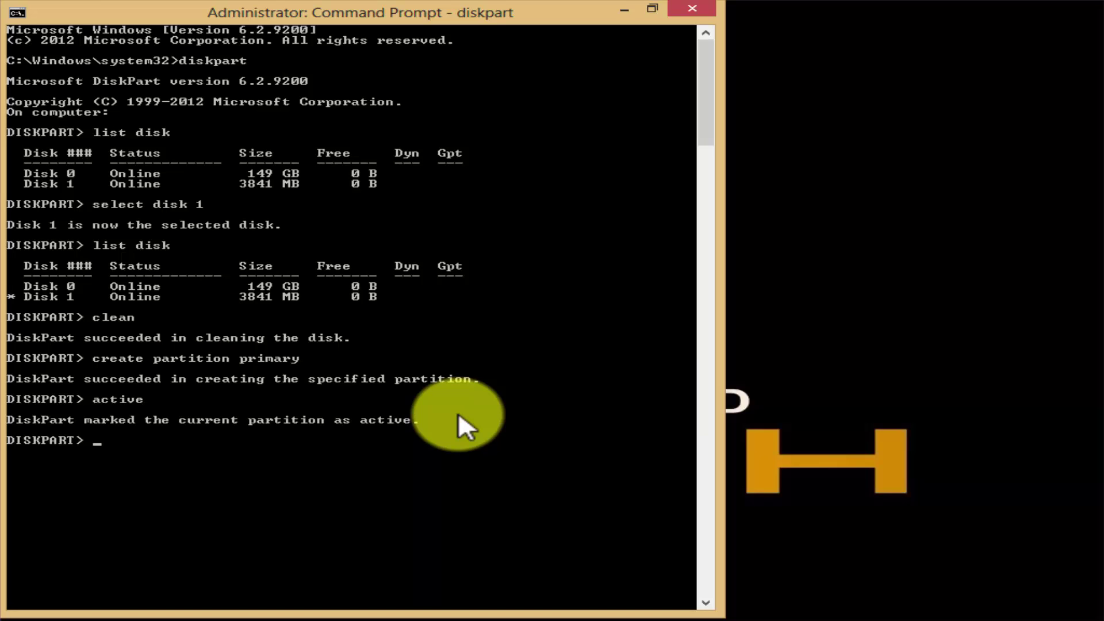
type("se")
type("lect ")
type("partiti")
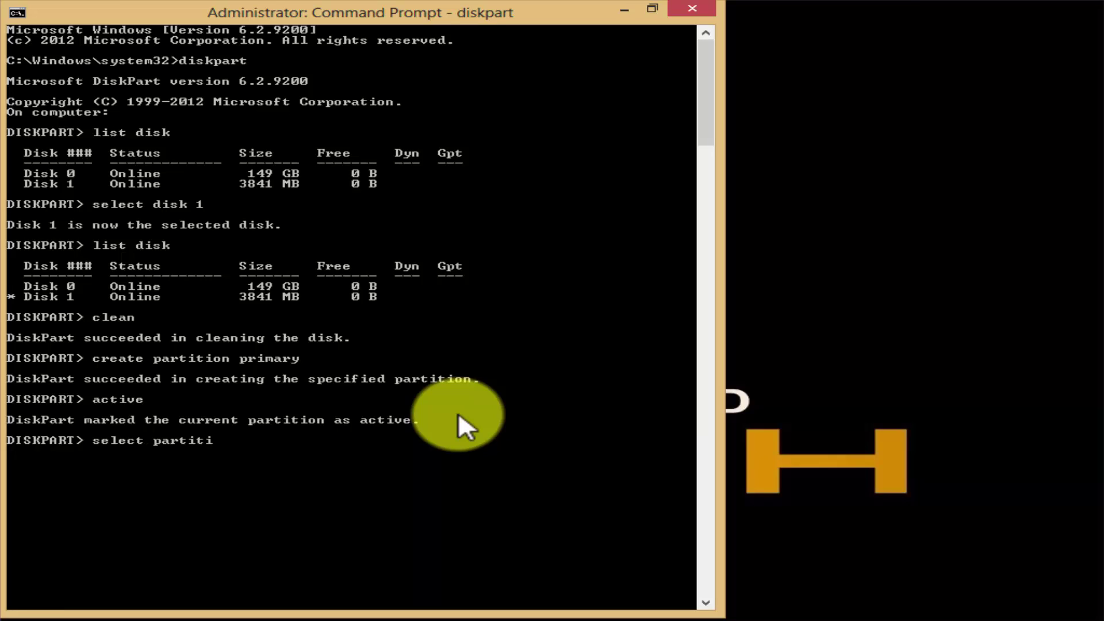
type("on ")
type("1")
key("Return")
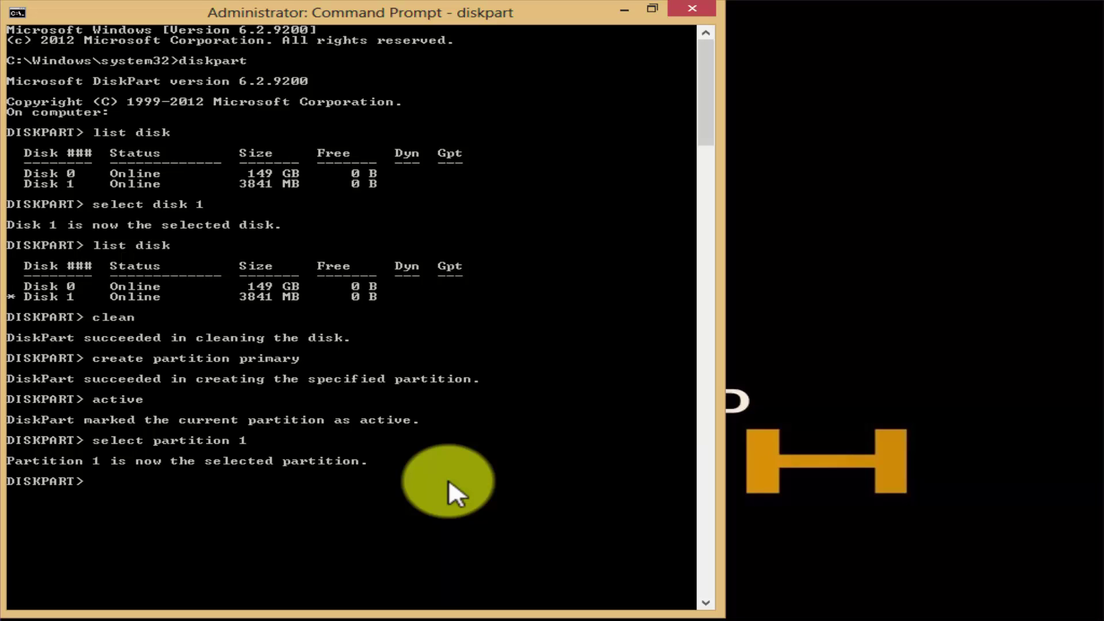
type("form")
type("at fs=")
type("fat")
type("32")
- Run 'format fs=fat32' on partition 1 until 100 percent, then exit DiskPart
key("Return")
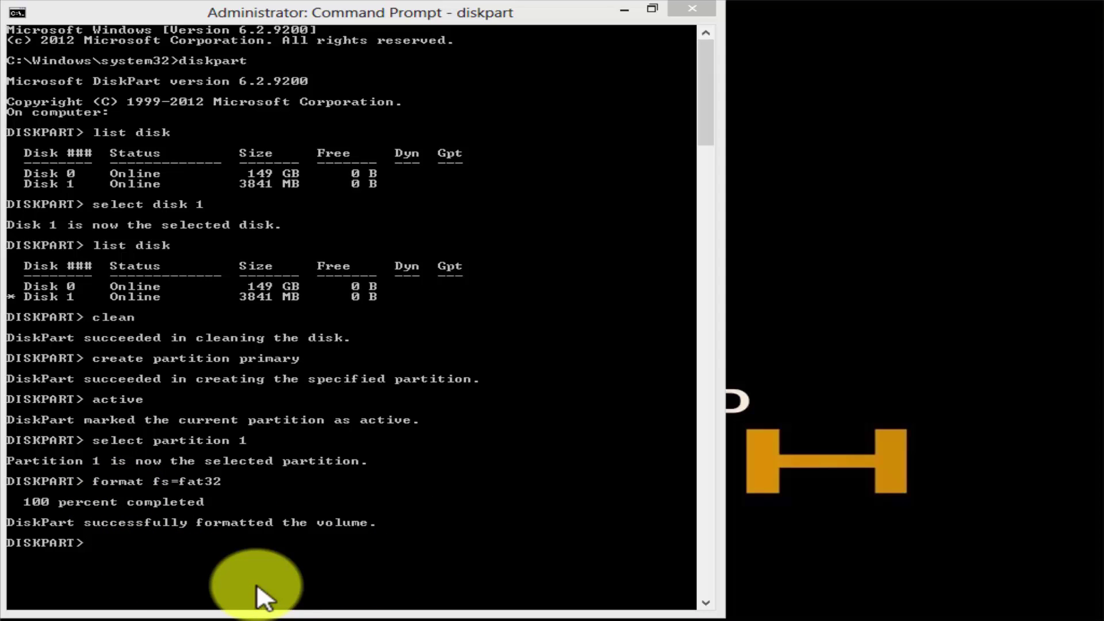
left_click(205, 557)
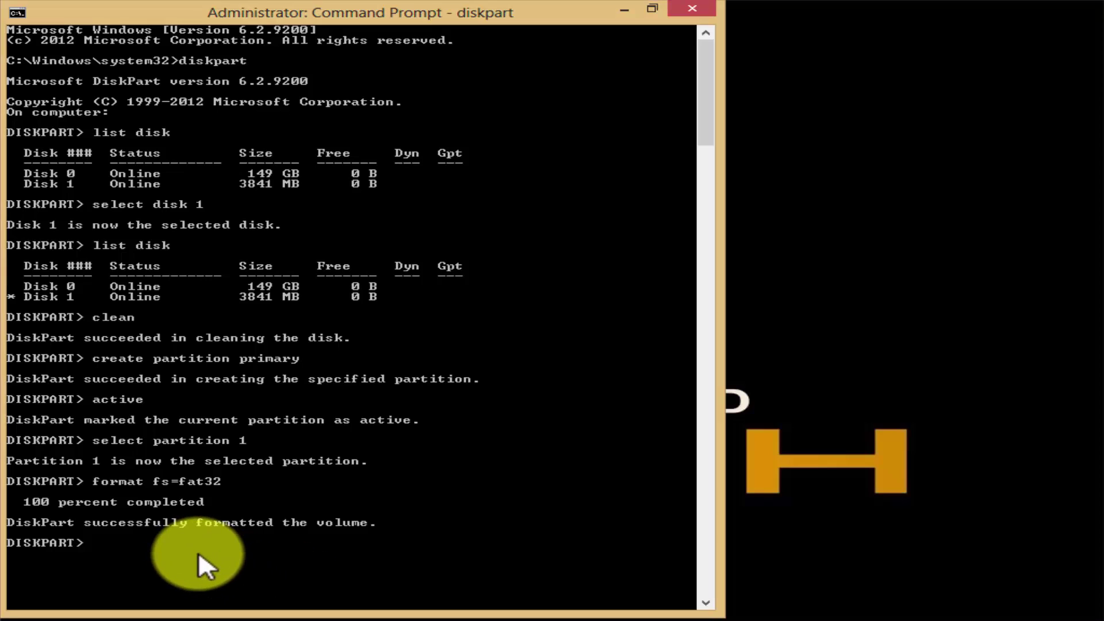
type("e")
type("xit")
key("Return")
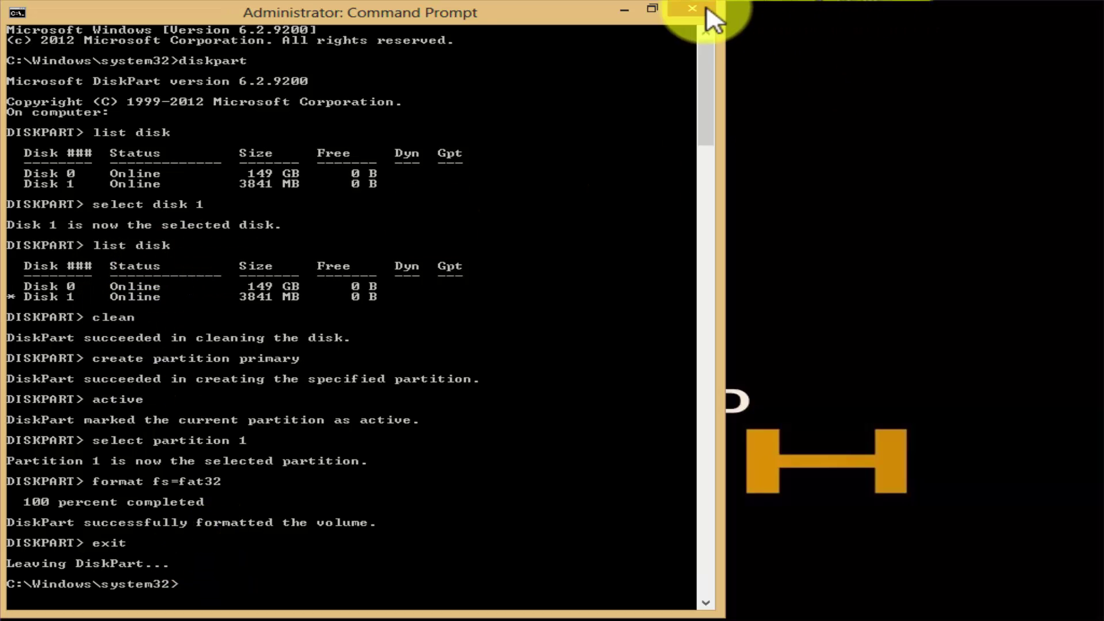
- Close Command Prompt and confirm Removable Disk (G:) is empty in Computer
left_click(702, 12)
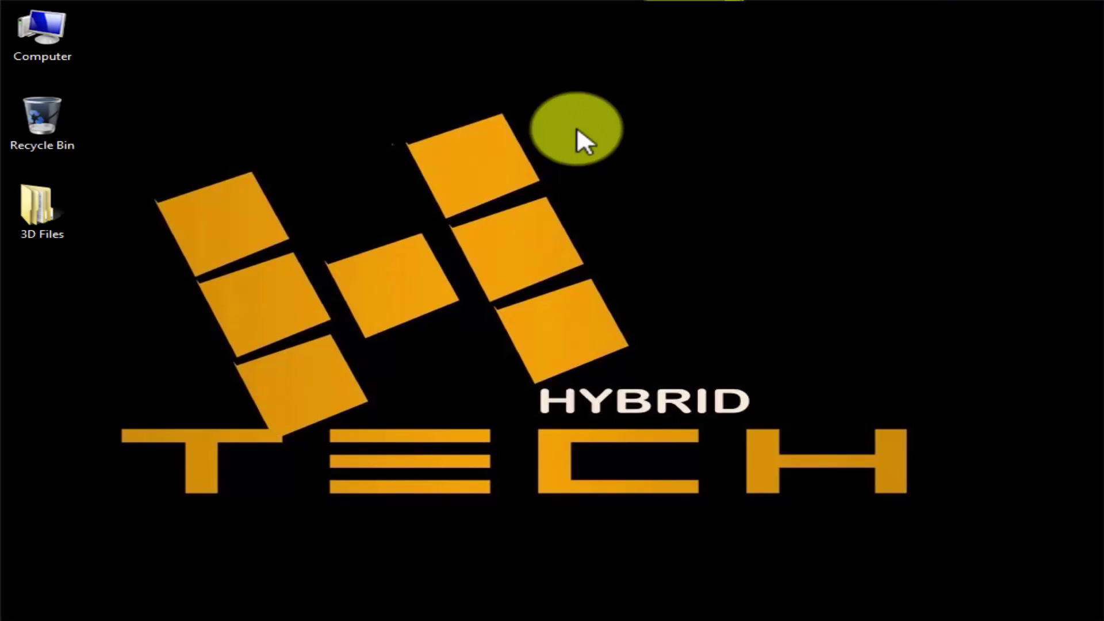
double_click(60, 35)
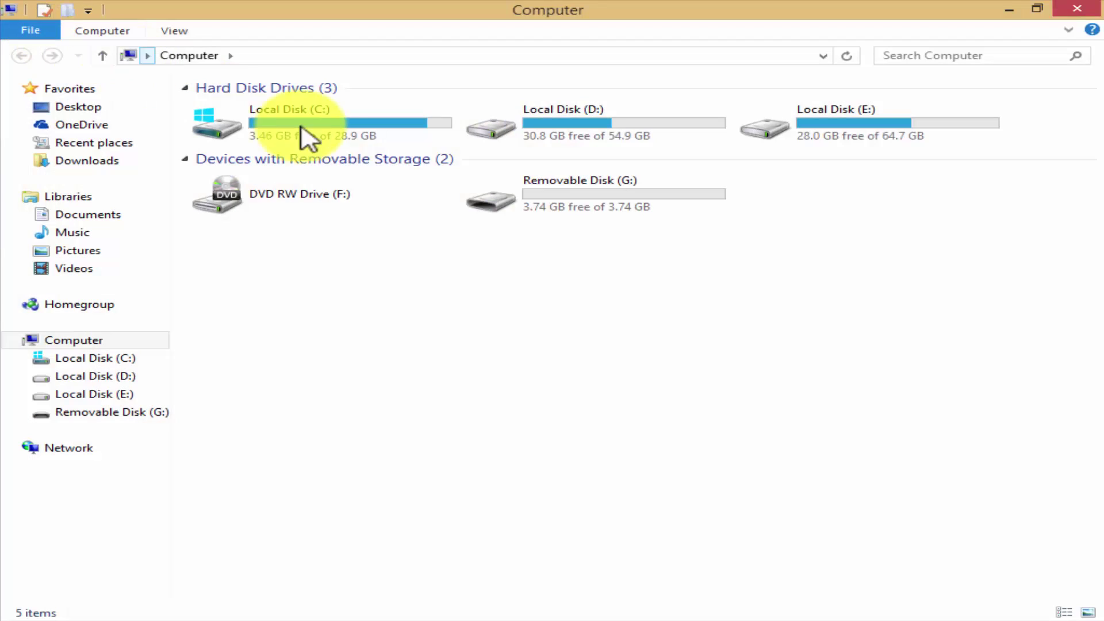
double_click(593, 209)
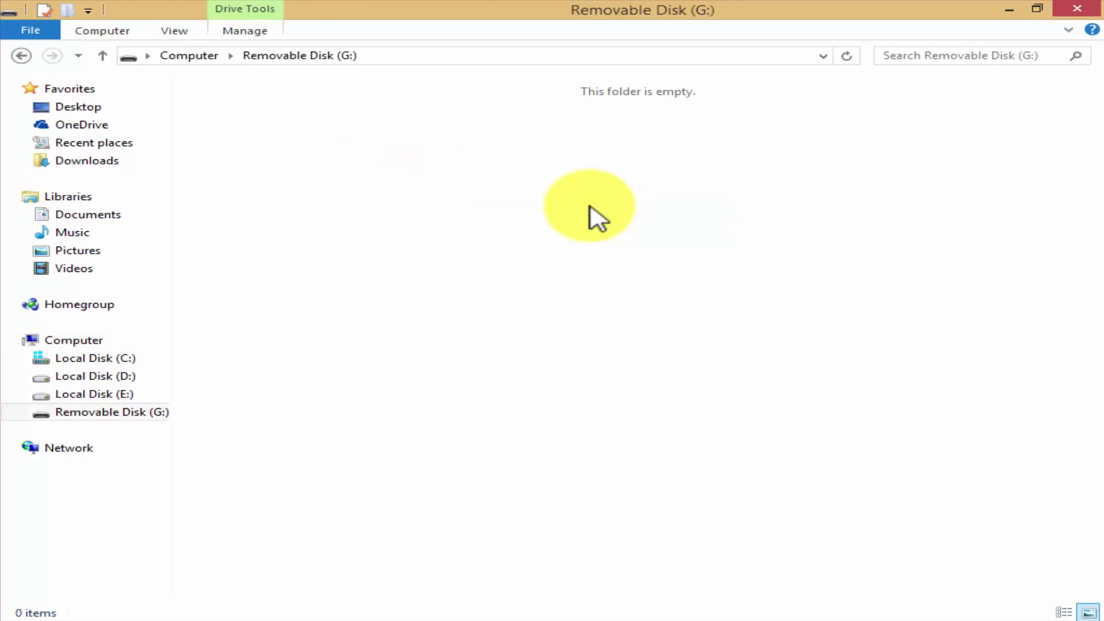
left_click(25, 59)
left_click(1075, 10)
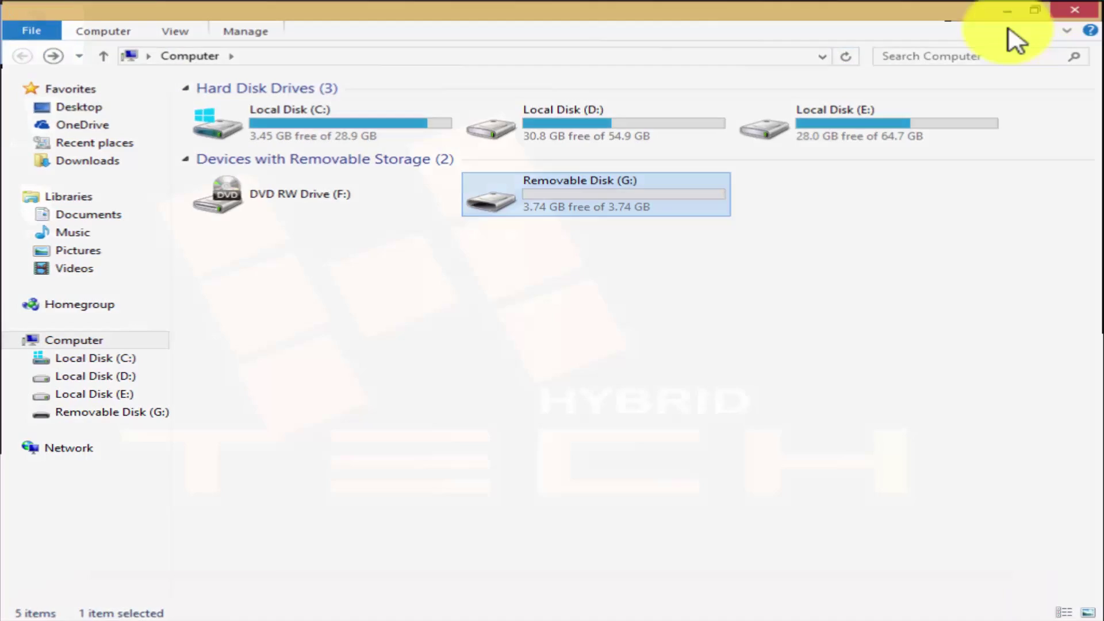
- Send the desktop '3D Files' folder to Removable Disk (G:) and open G: to verify
left_click(74, 205)
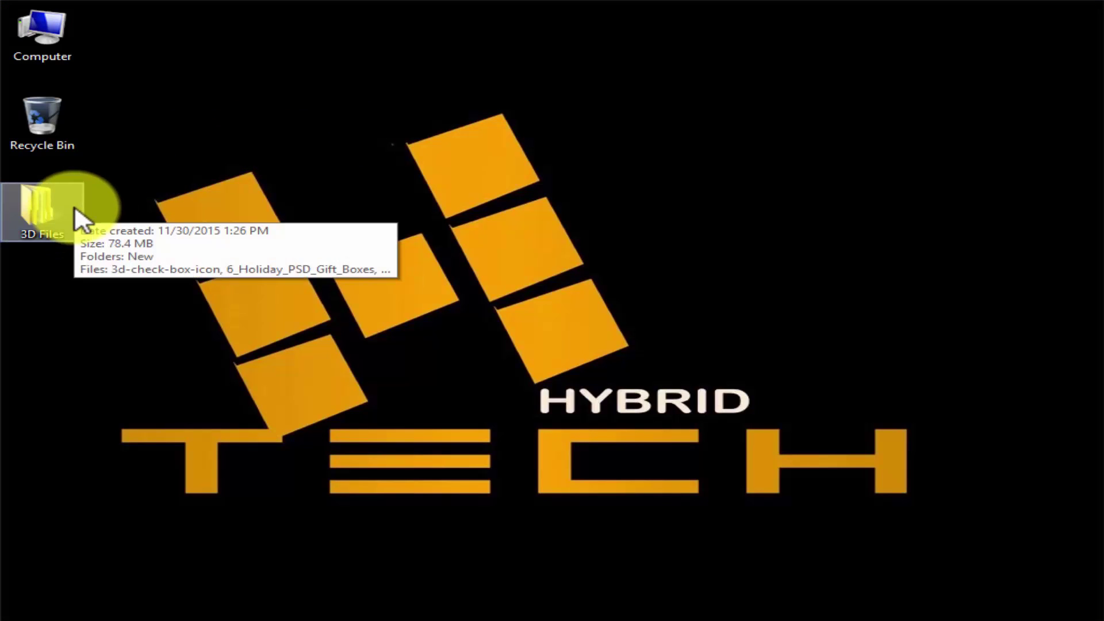
right_click(71, 214)
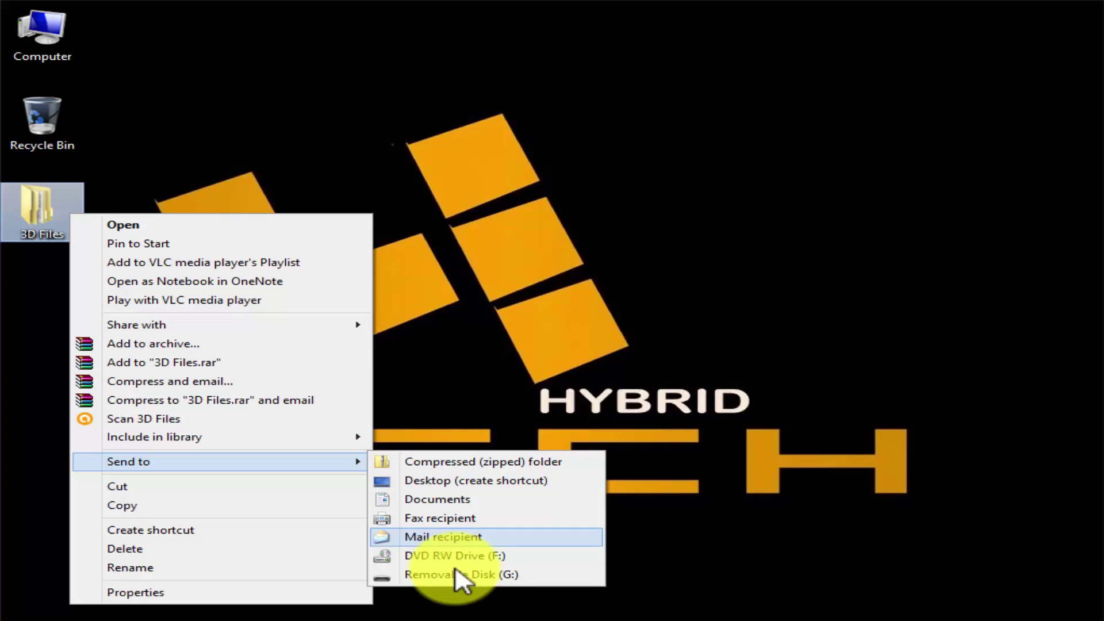
mouse_move(129, 461)
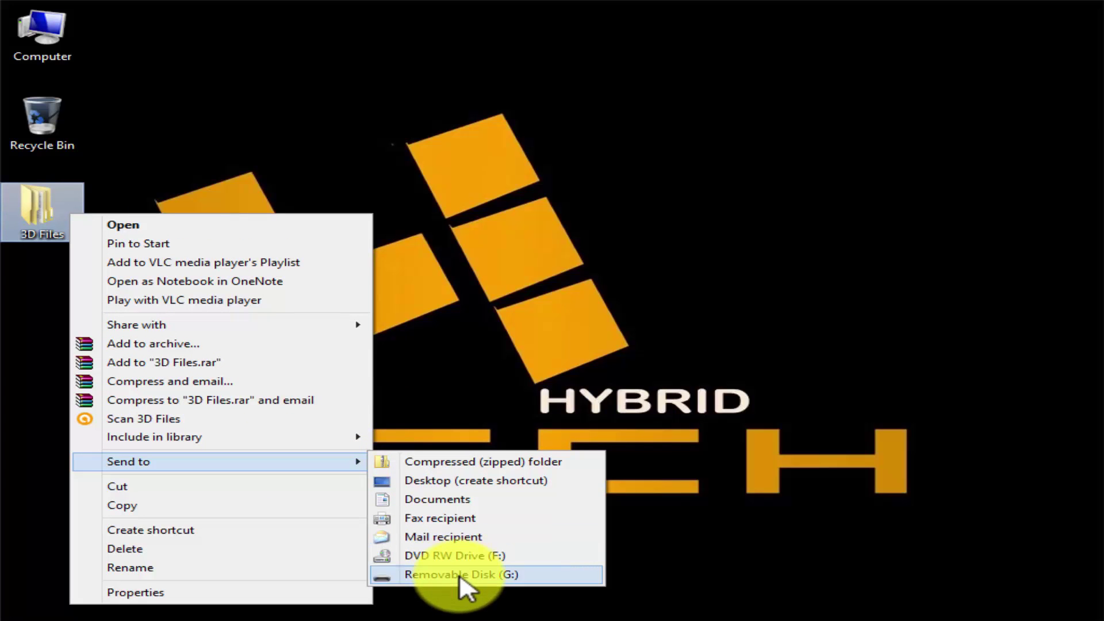
left_click(459, 574)
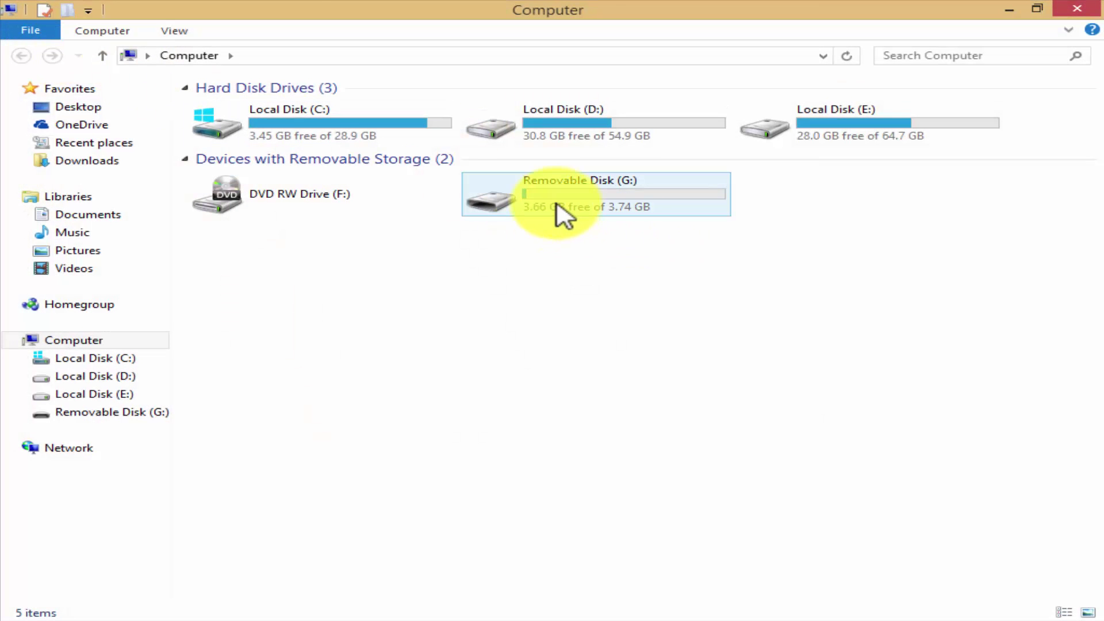
double_click(556, 214)
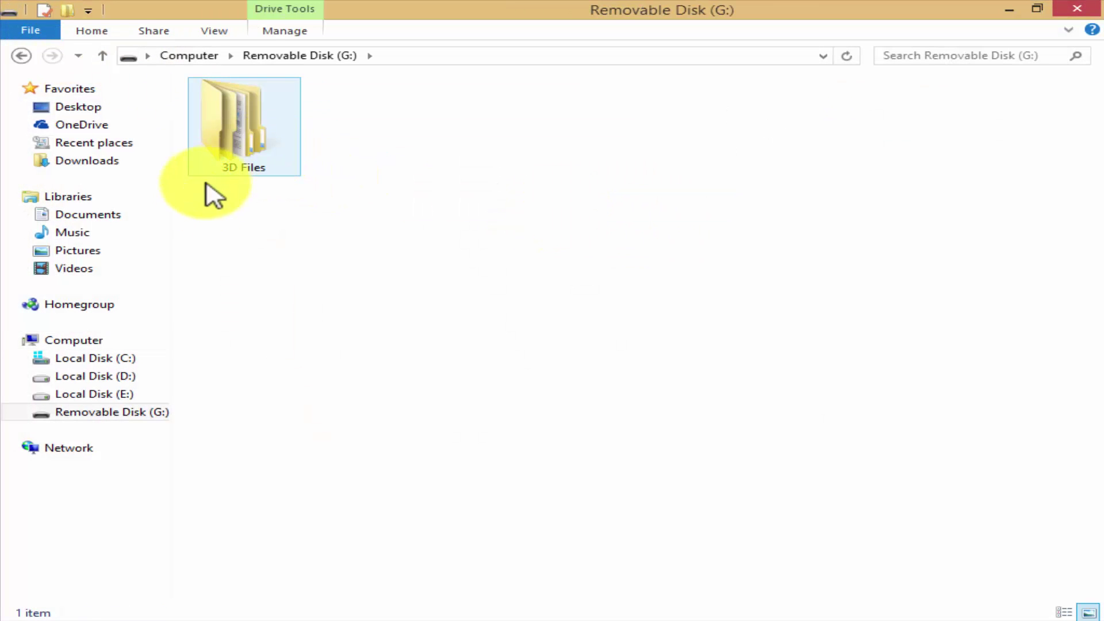